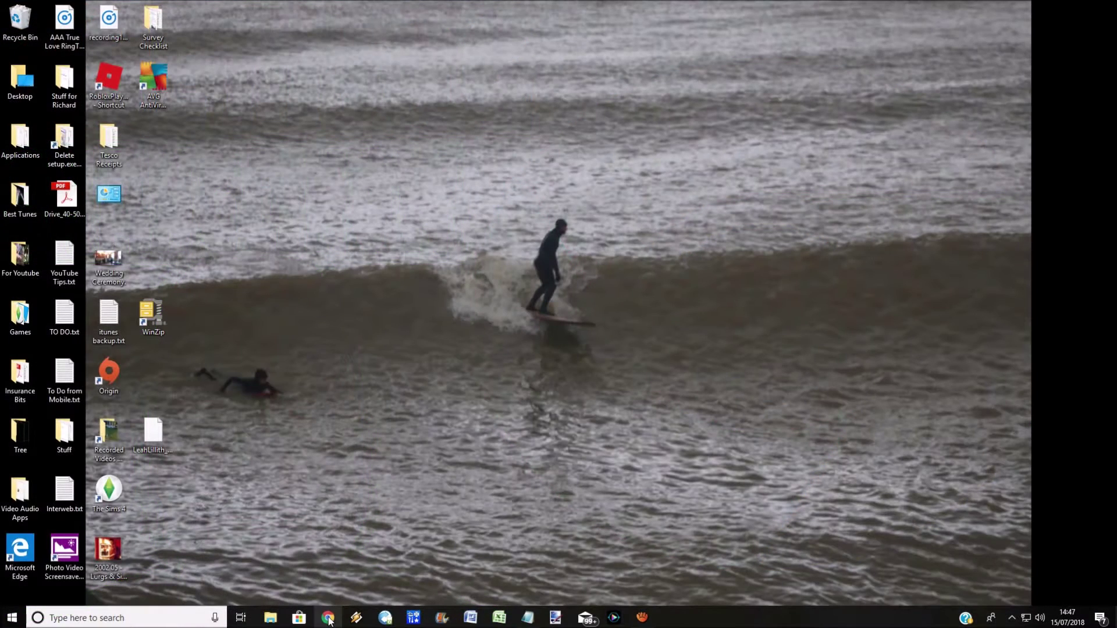
# Launch Chrome from the taskbar and open Settings from the three-dot menu.
pyautogui.click(329, 618)
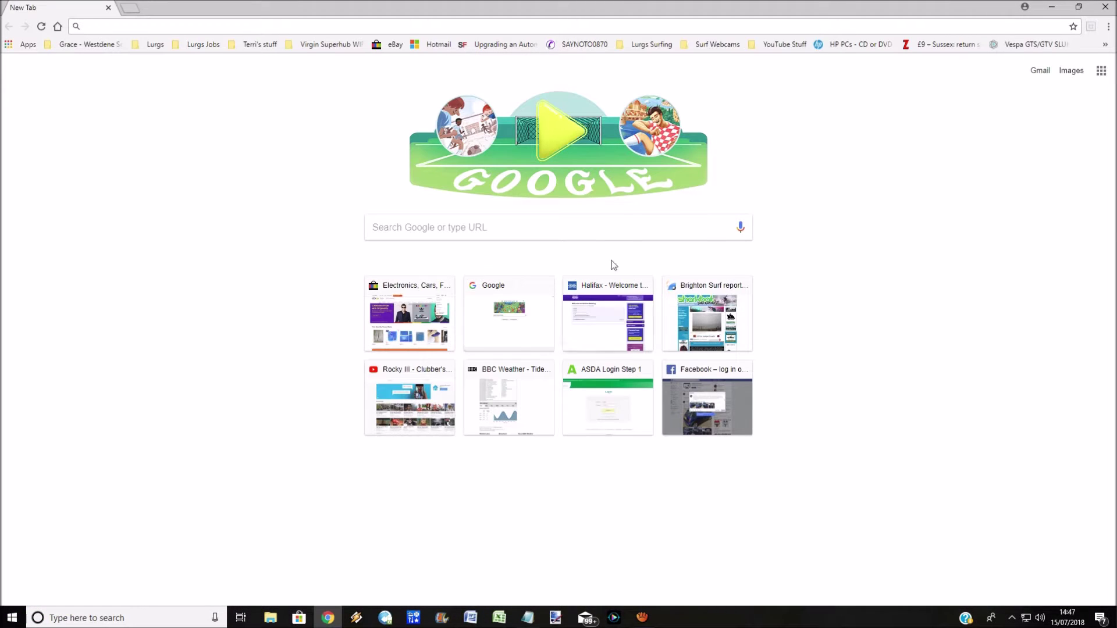
pyautogui.click(623, 224)
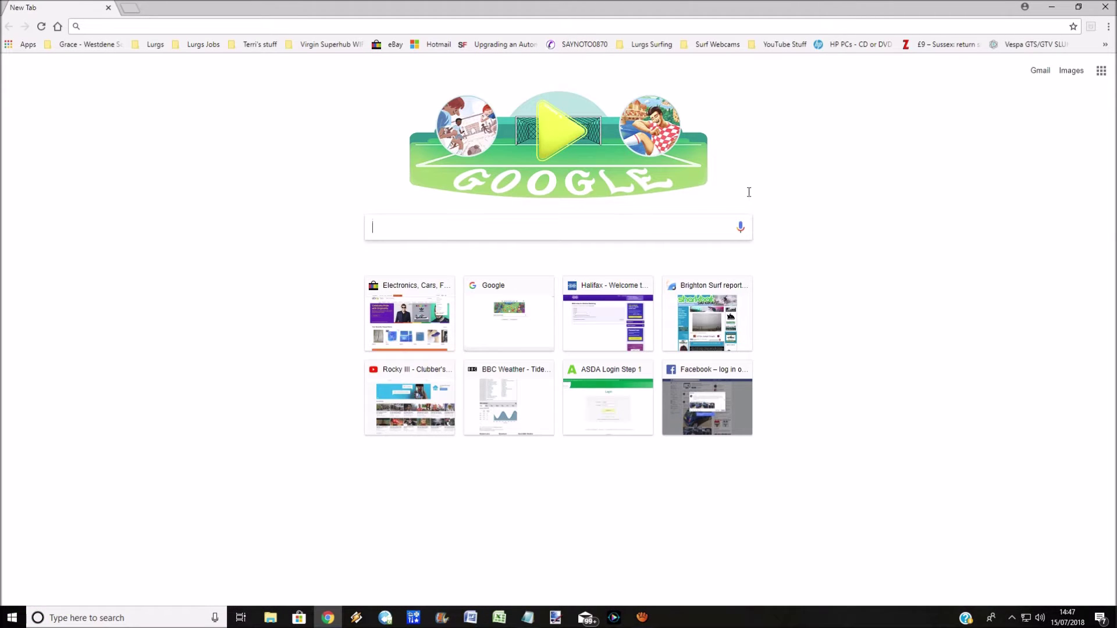
pyautogui.click(1107, 27)
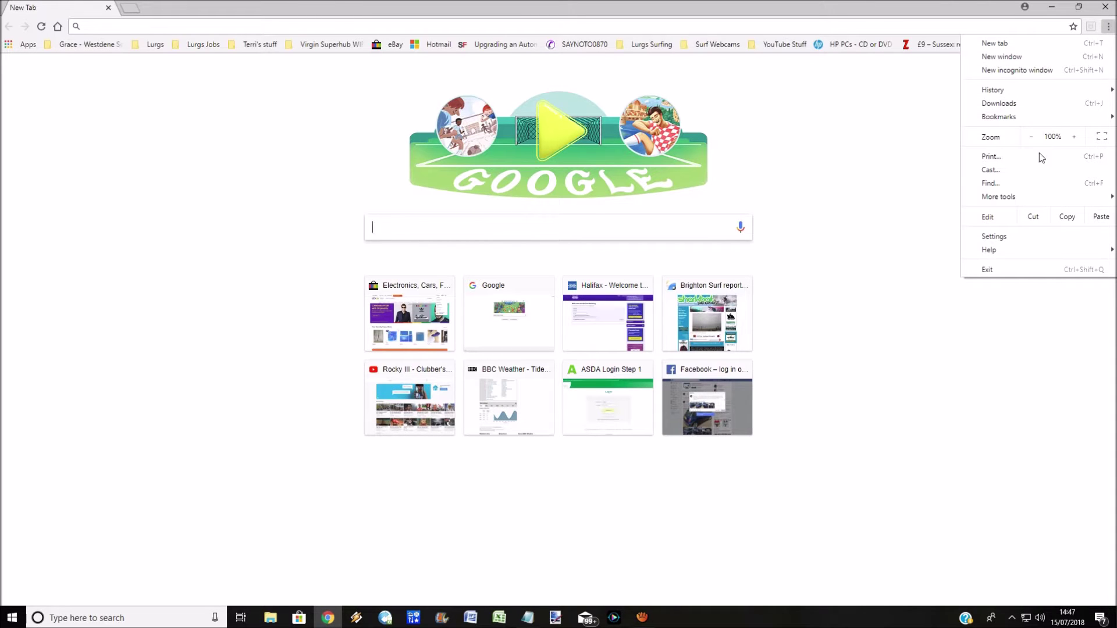
pyautogui.click(1006, 238)
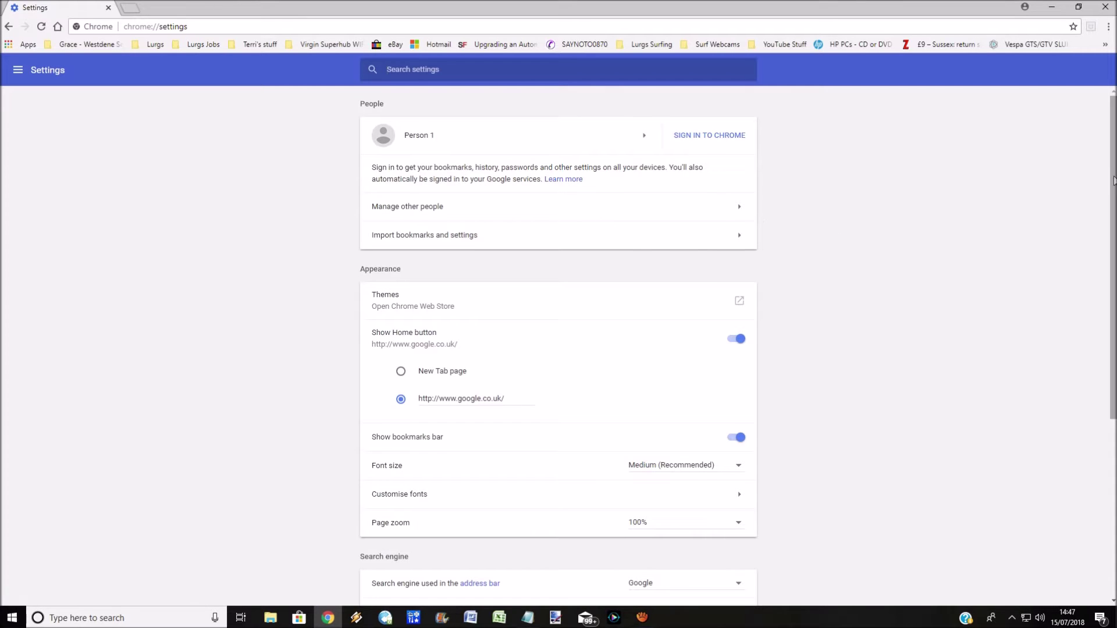
pyautogui.moveTo(1110, 188); pyautogui.dragTo(1109, 297)
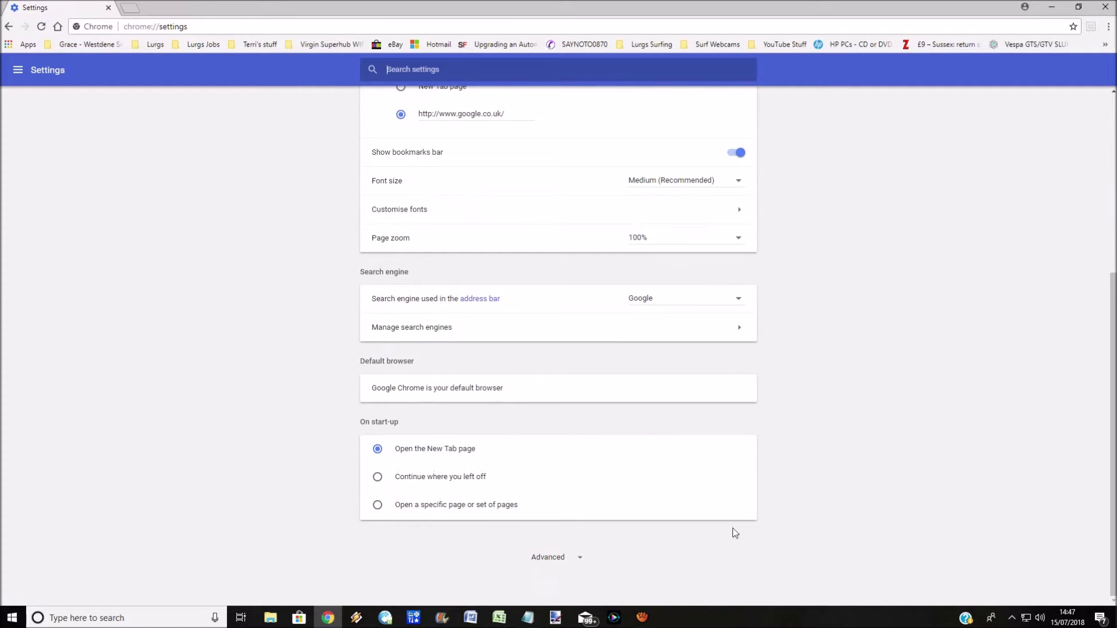
# Expand the Advanced section at the bottom of Settings to reach System.
pyautogui.click(580, 558)
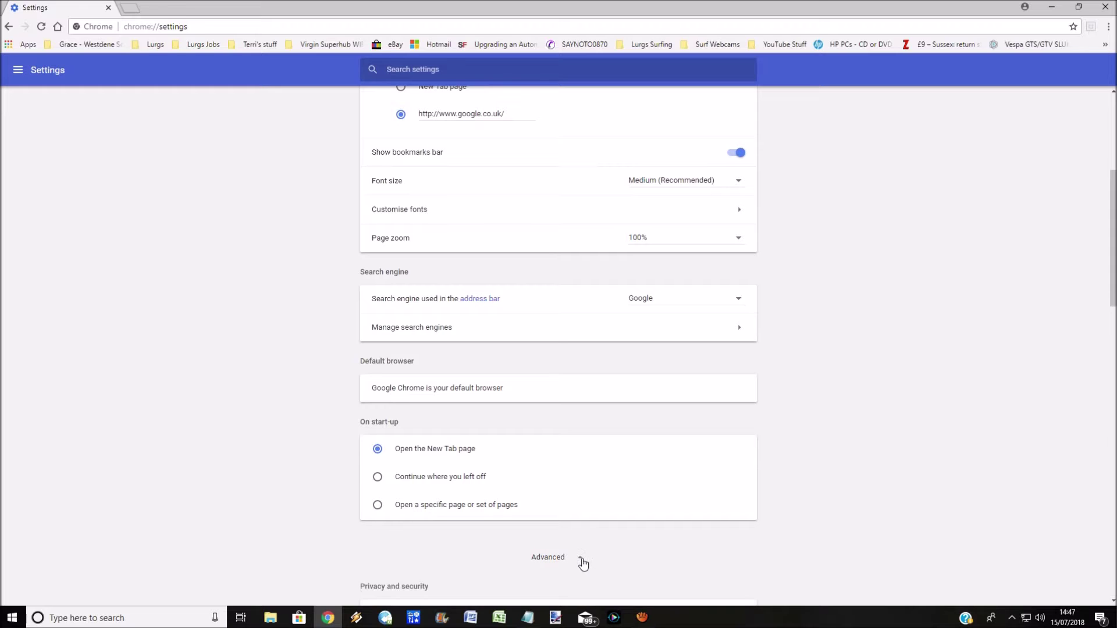
pyautogui.scroll(-3, 649, 491)
pyautogui.scroll(-3, 651, 480)
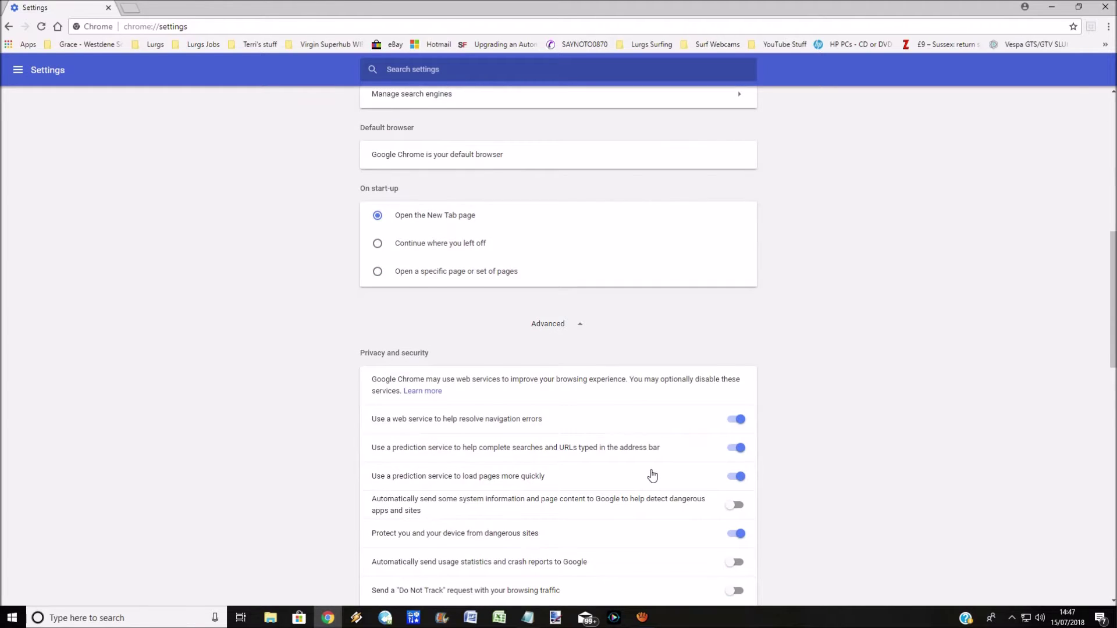
pyautogui.scroll(-1, 653, 475)
pyautogui.scroll(-1, 654, 476)
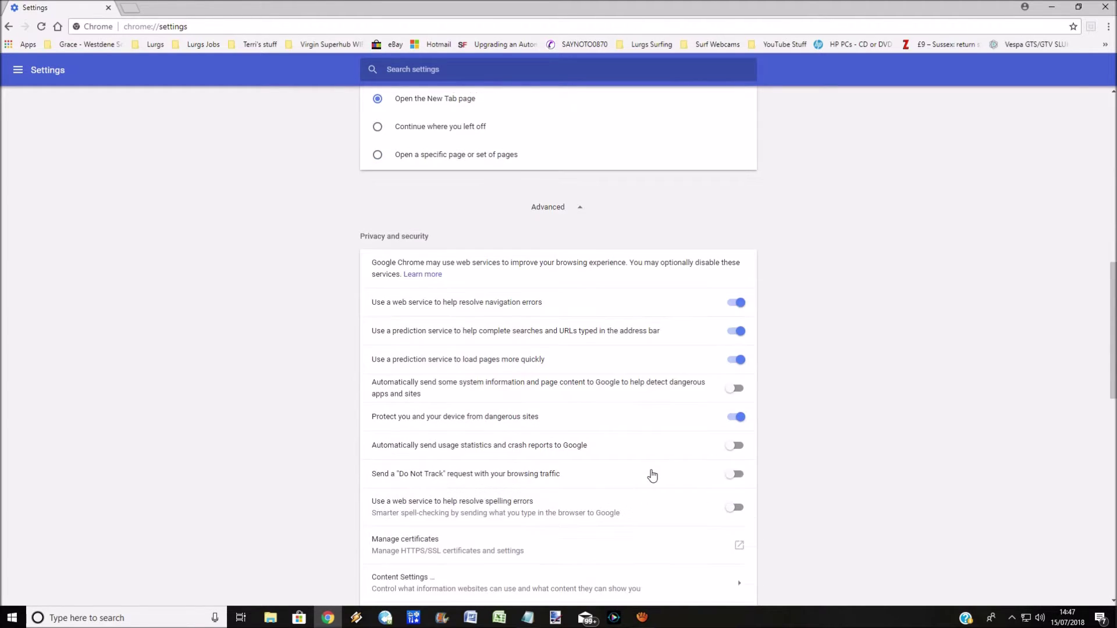
pyautogui.scroll(-1, 653, 476)
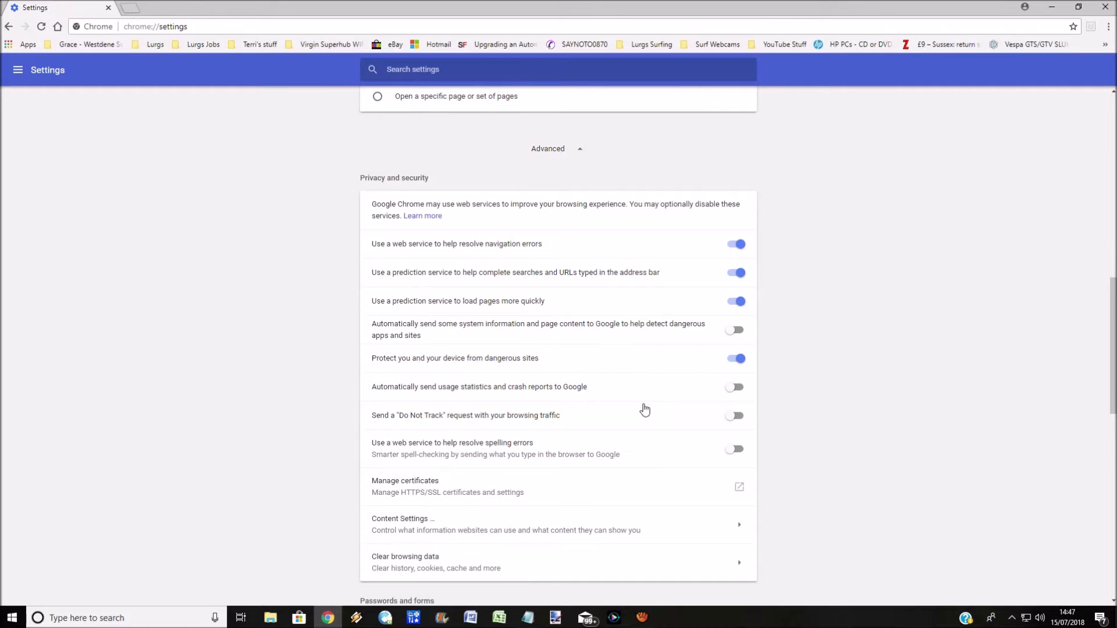
pyautogui.scroll(-3, 645, 408)
pyautogui.scroll(-3, 644, 409)
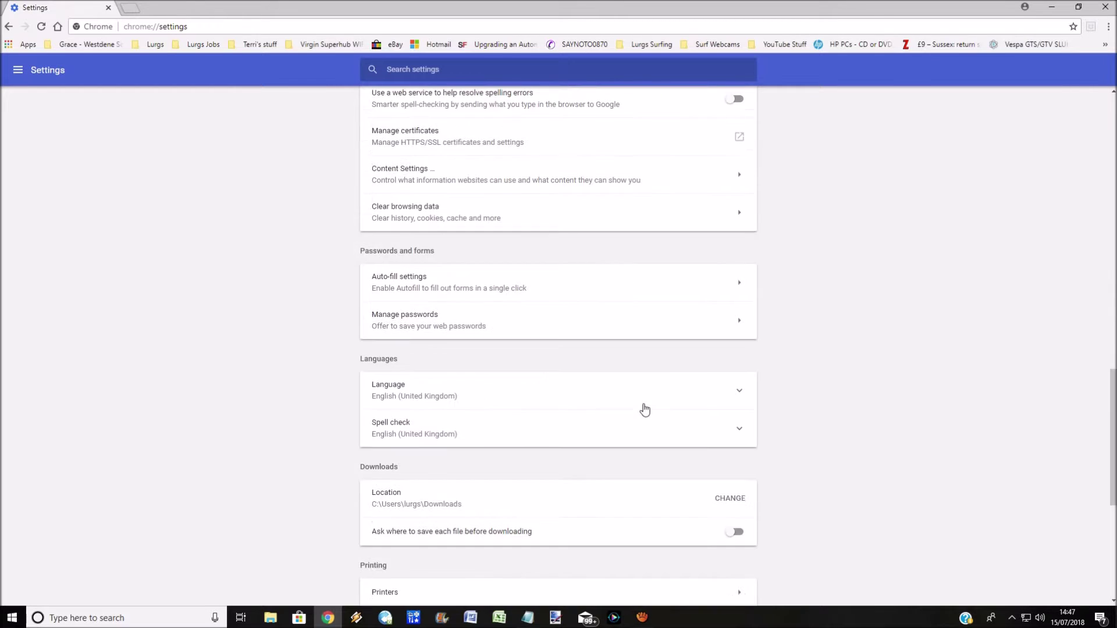
pyautogui.scroll(-3, 645, 408)
pyautogui.scroll(-3, 645, 408)
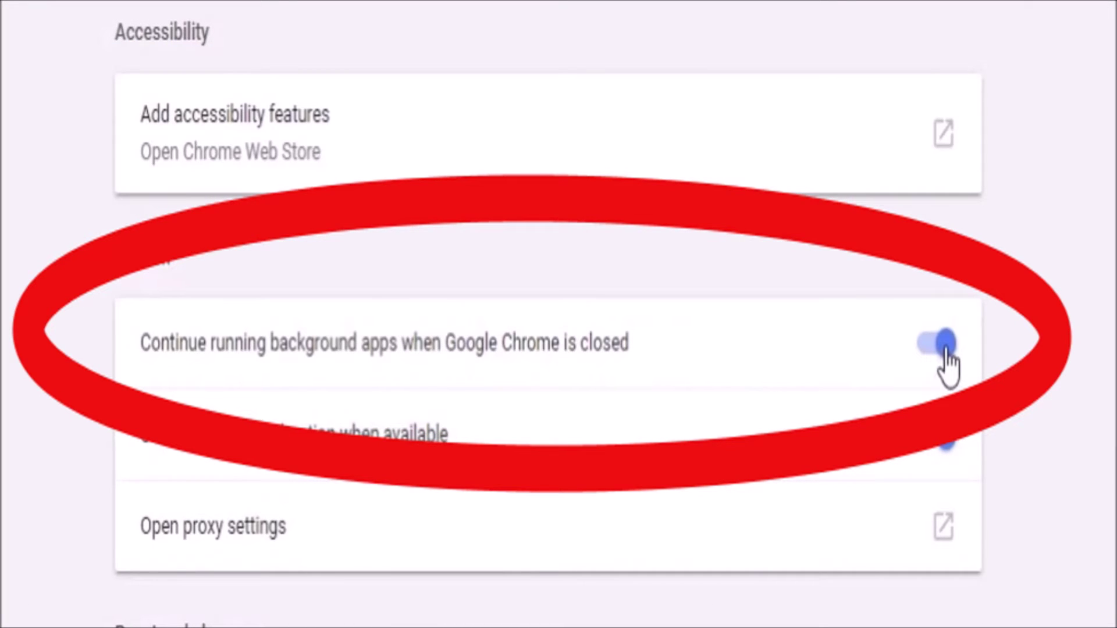
# Turn off 'Continue running background apps when Google Chrome is closed', then close Chrome.
pyautogui.click(947, 348)
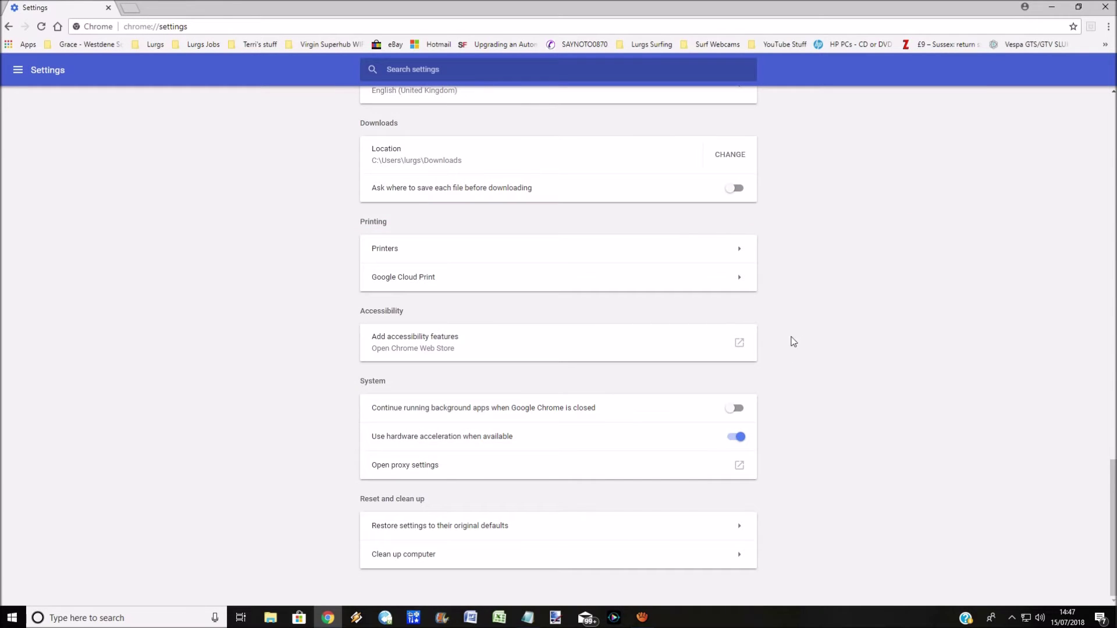
pyautogui.click(1109, 7)
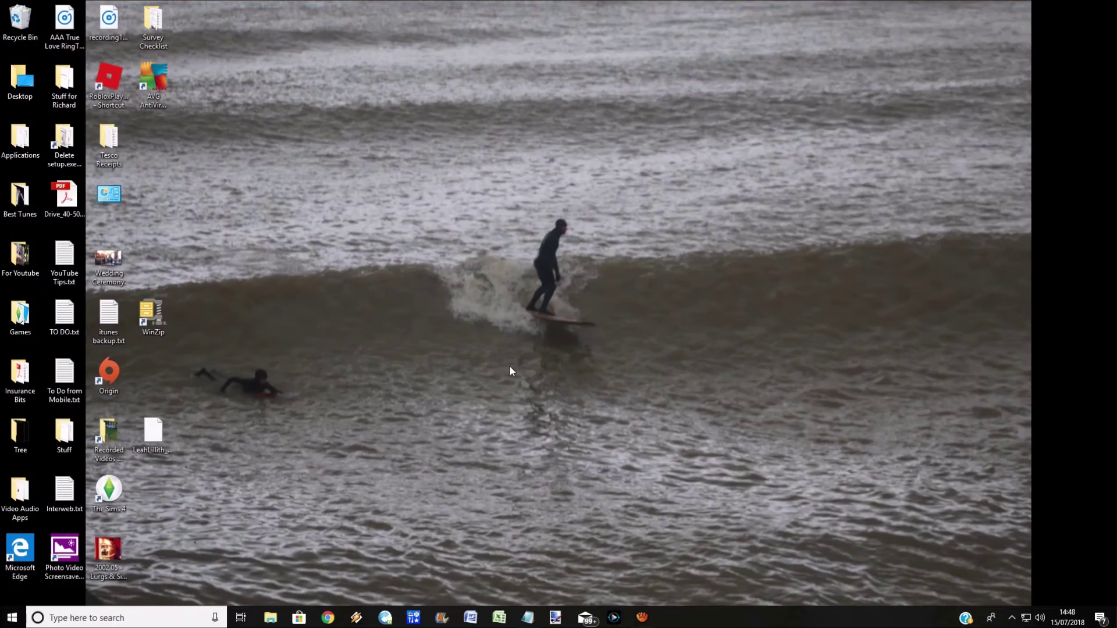